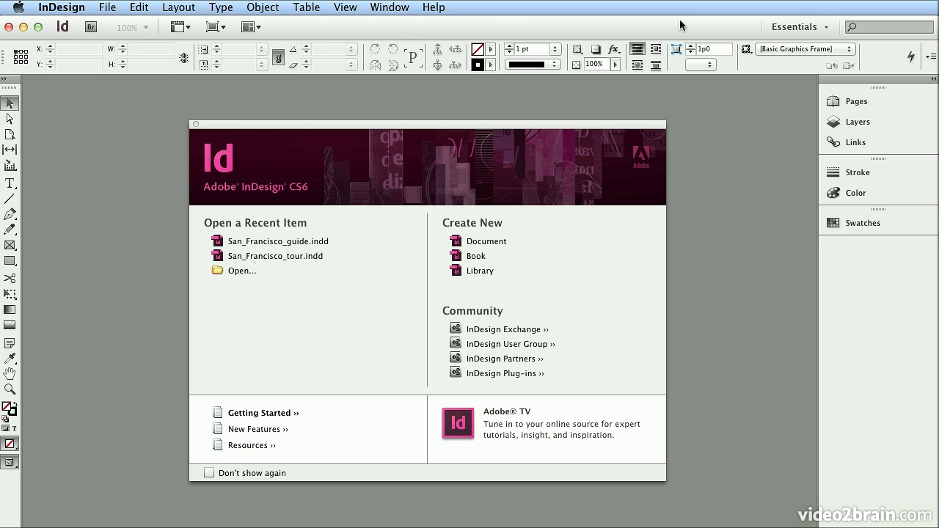
Review the list of available workspaces, and expand the docked Pages, Layers and Links panels before collapsing them.
left_click(798, 30)
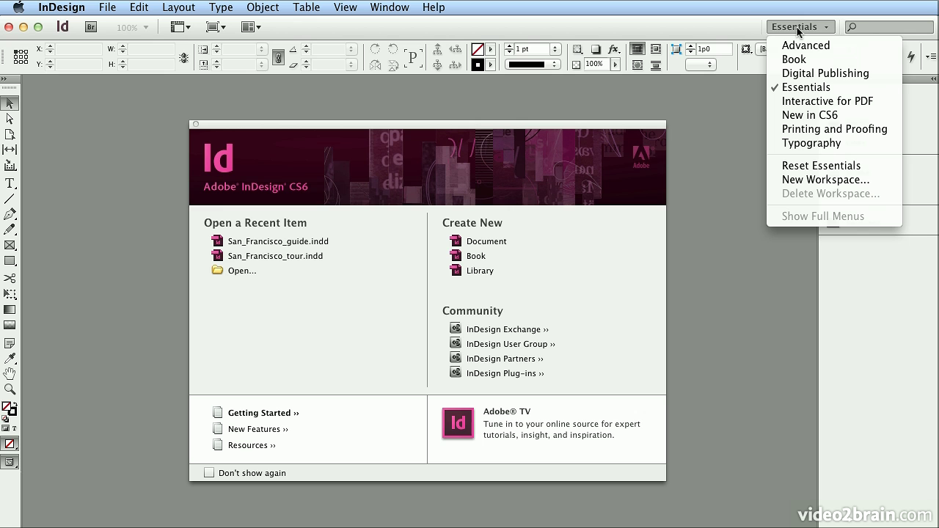
left_click(797, 30)
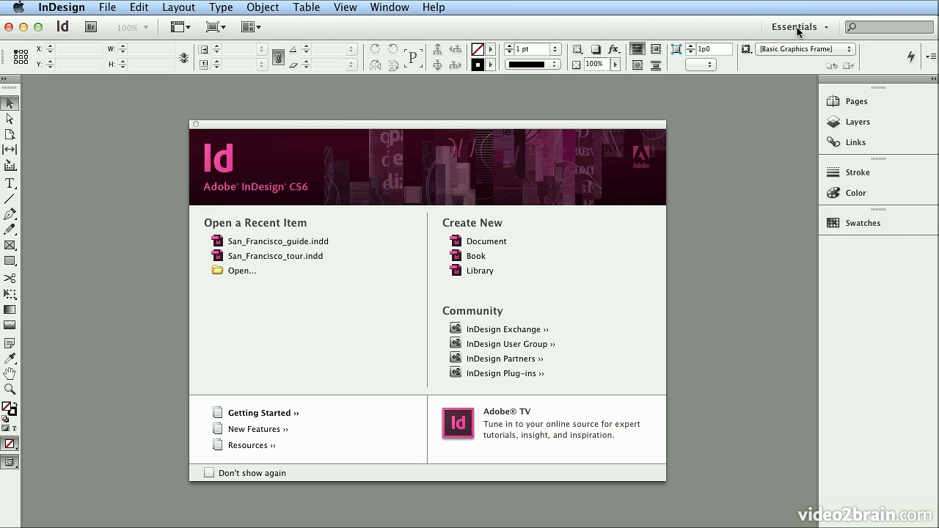
left_click(850, 103)
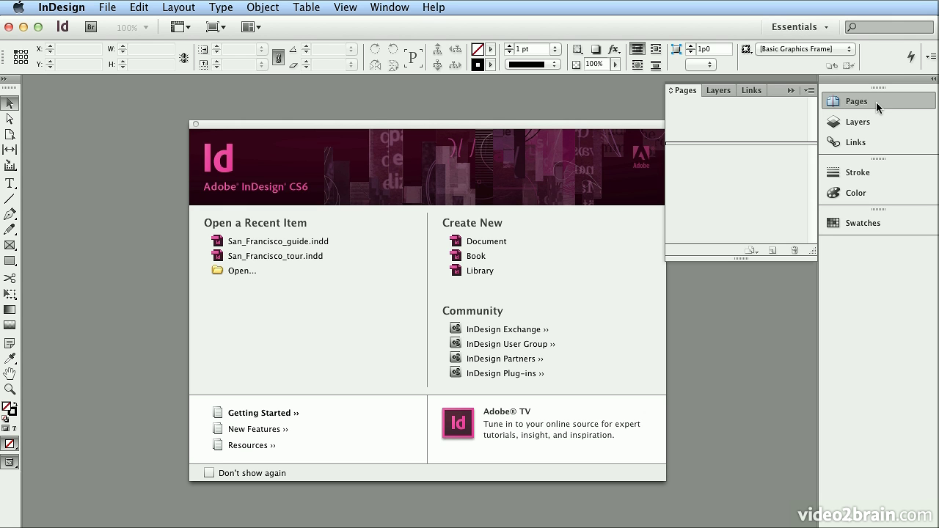
left_click(856, 123)
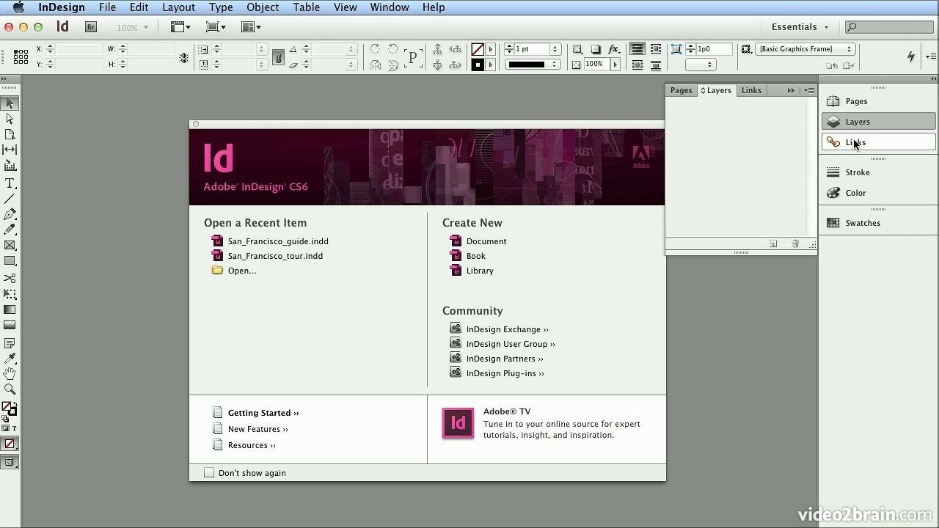
left_click(856, 143)
left_click(857, 102)
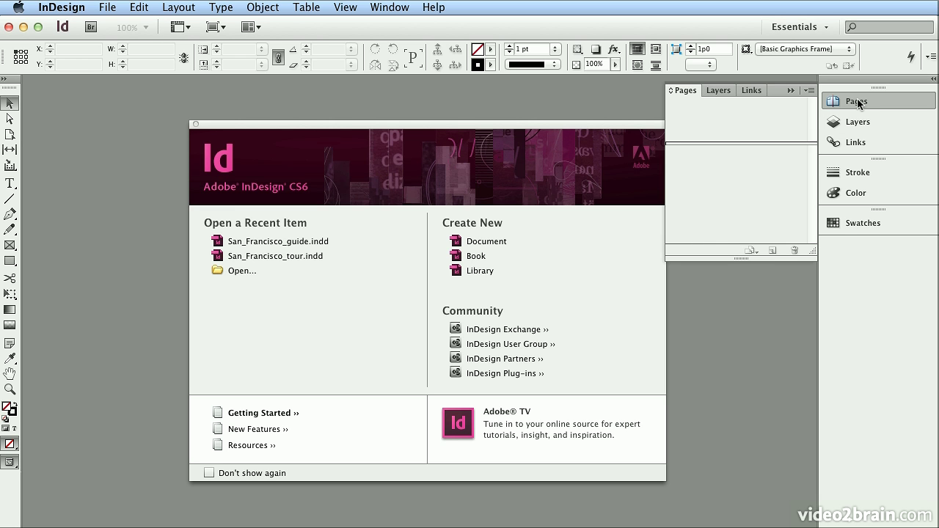
left_click(858, 103)
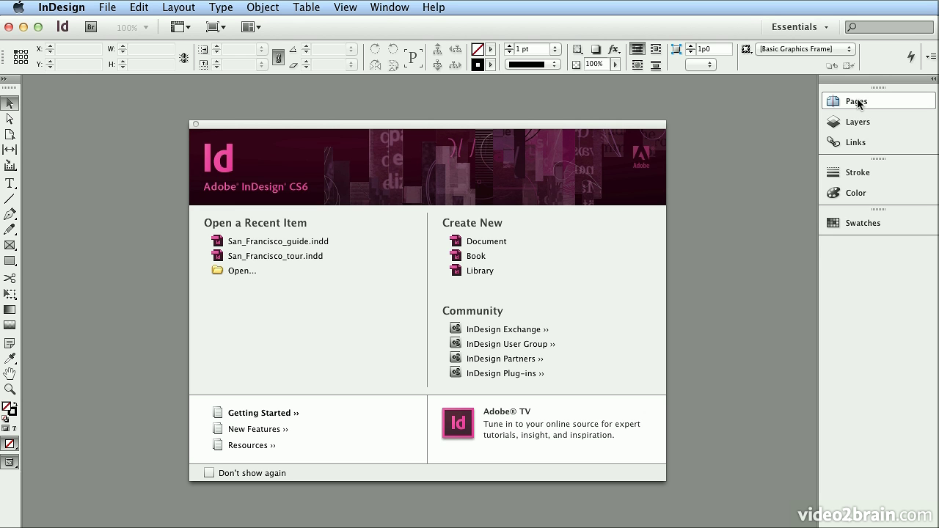
left_click(858, 102)
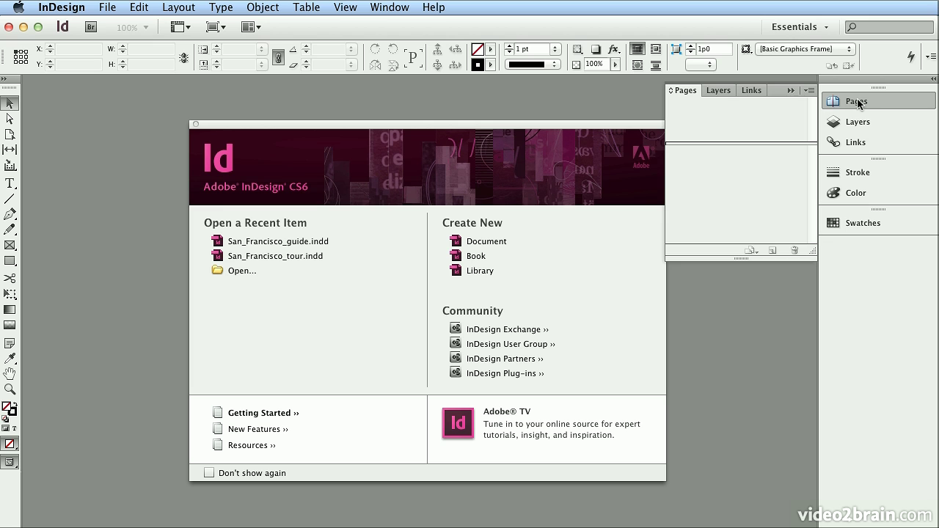
left_click(858, 103)
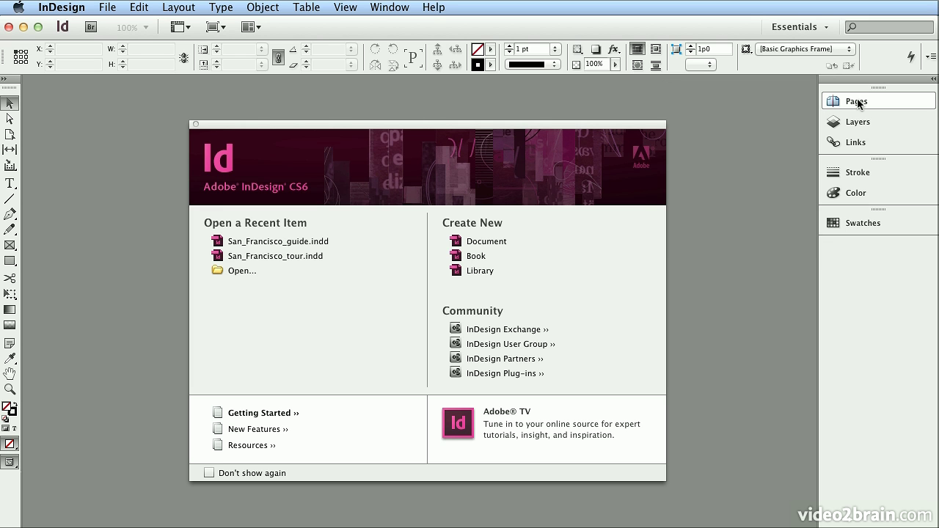
Cycle through the Pages, Layers and Links panels within their expanded group, and collapse the group back to the dock.
left_click(858, 103)
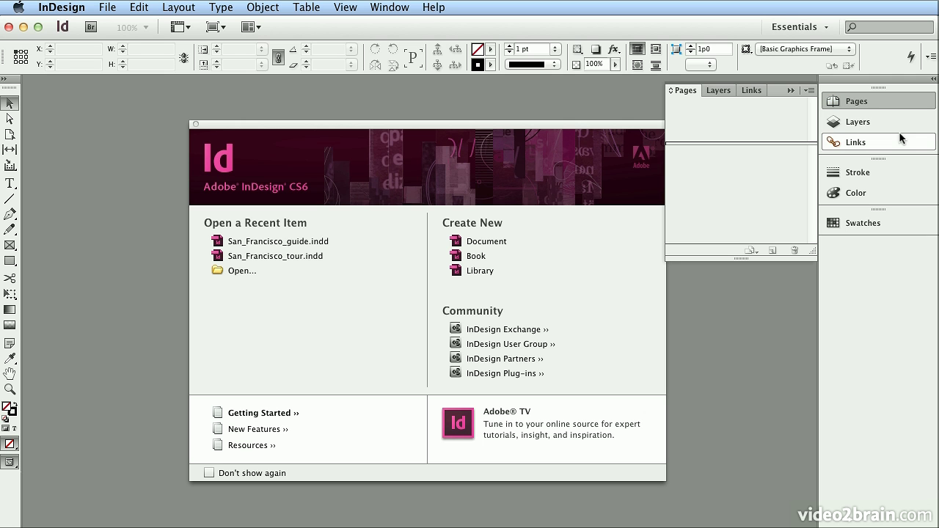
left_click(712, 91)
left_click(750, 91)
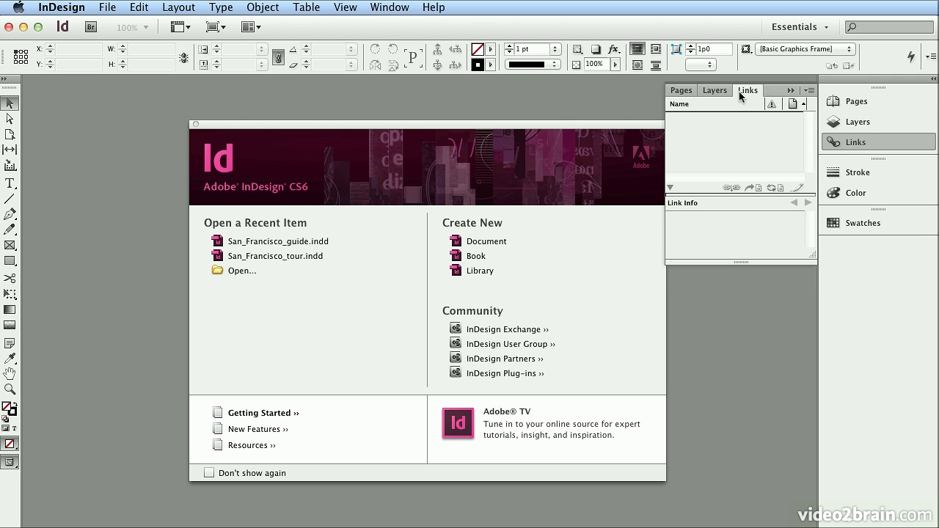
left_click(688, 90)
left_click(727, 89)
left_click(747, 88)
left_click(685, 91)
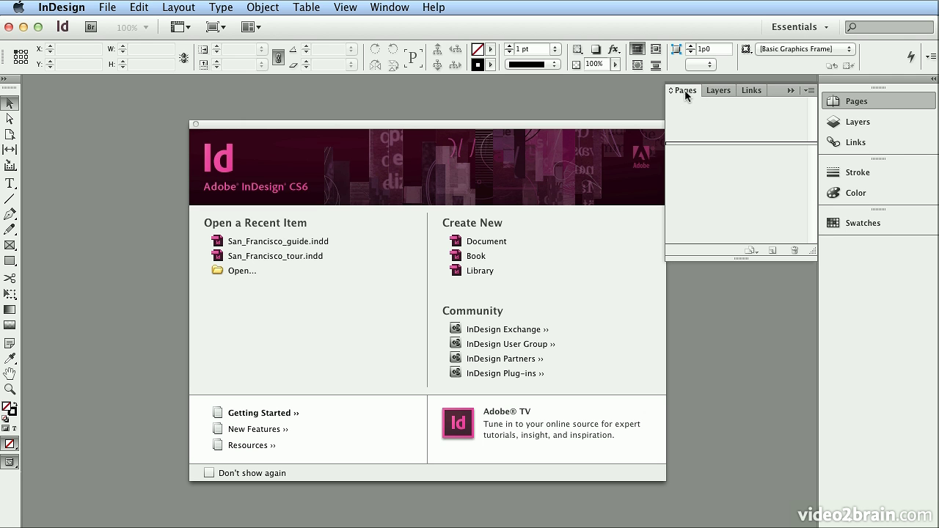
left_click(869, 106)
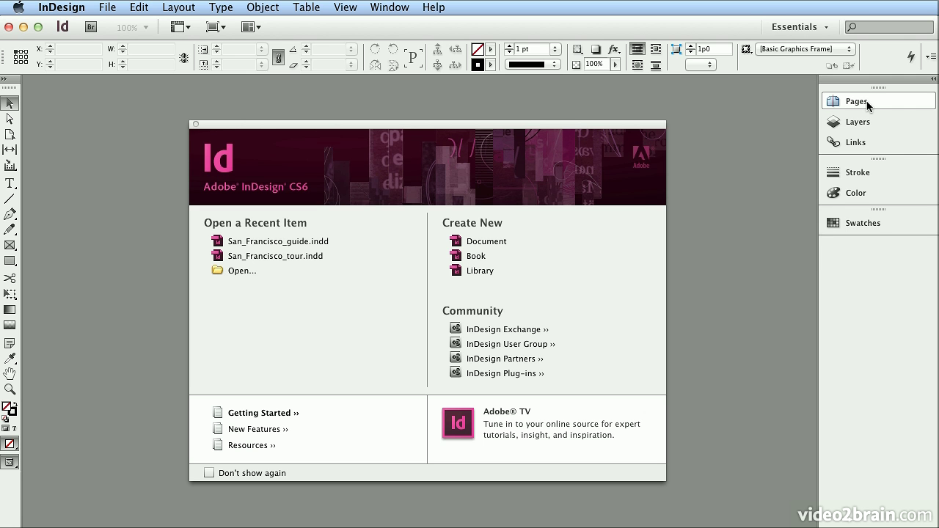
left_click(869, 107)
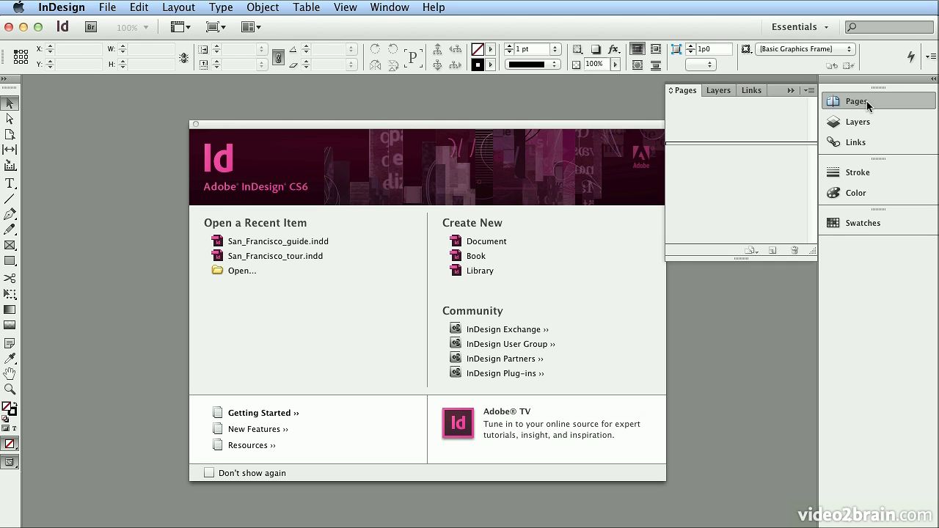
left_click(869, 106)
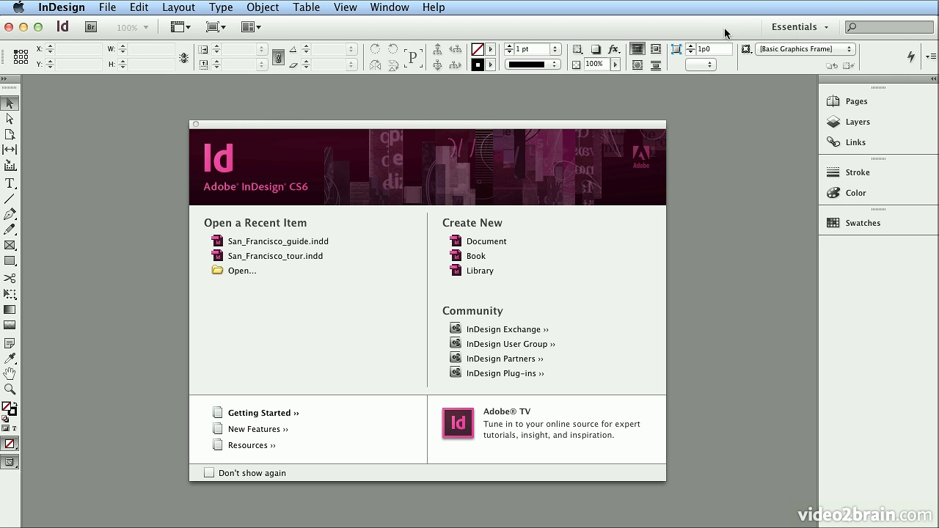
Switch the workspace from Essentials to Typography.
left_click(800, 28)
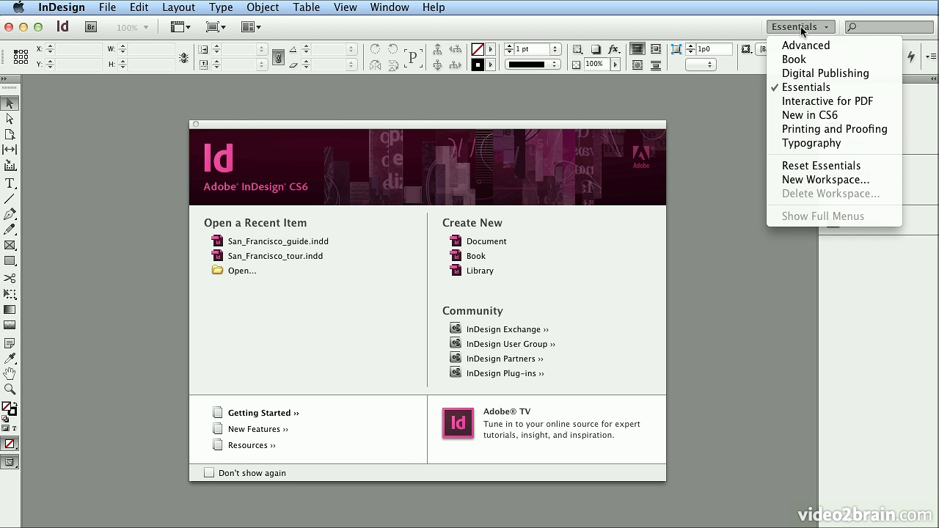
left_click(825, 144)
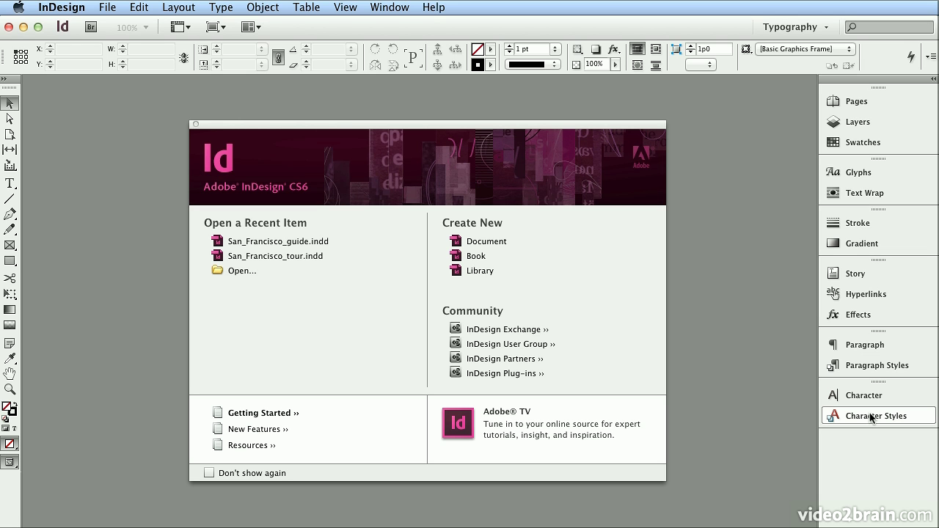
Try the two-column layout of the Tools panel and return it to a single column.
left_click(4, 79)
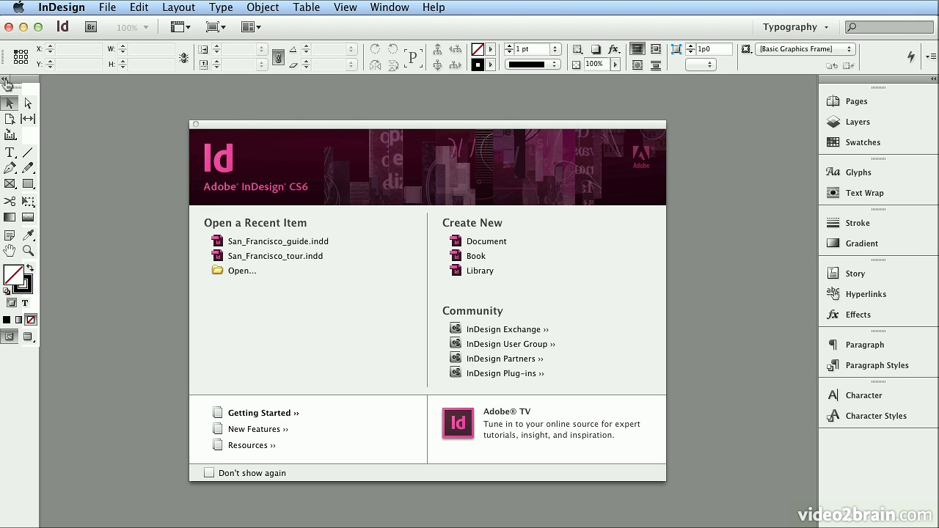
left_click(6, 80)
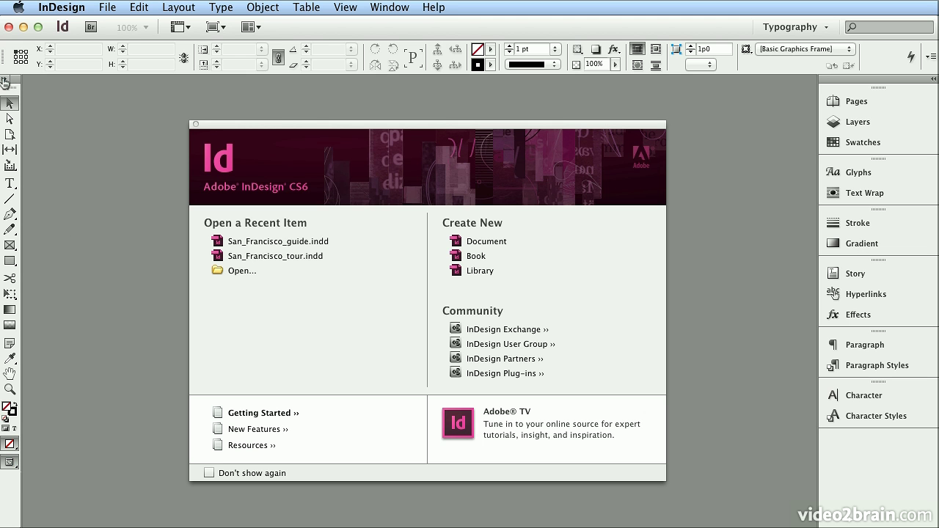
left_click(5, 82)
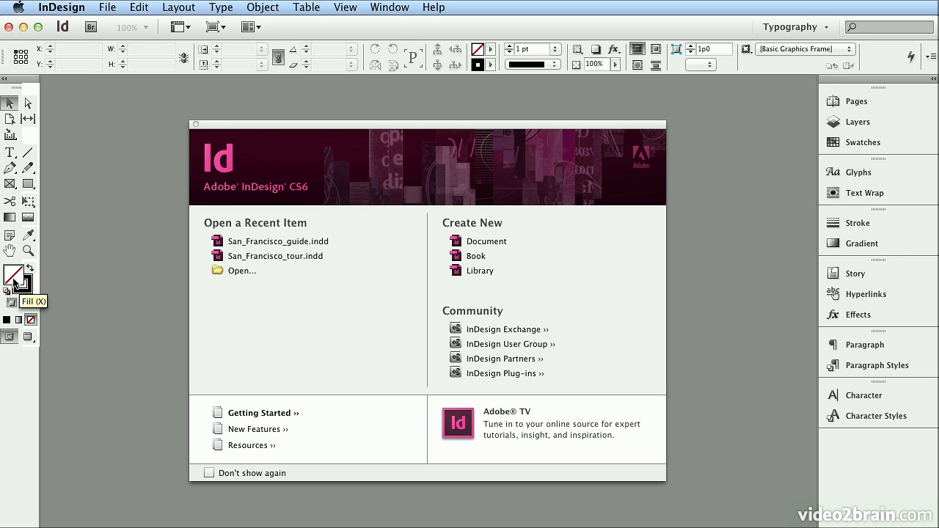
left_click(5, 80)
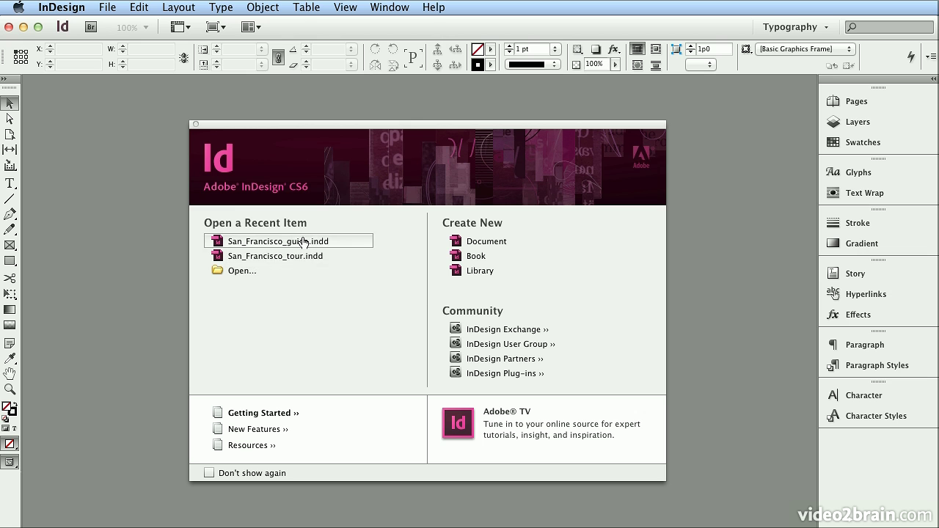
Open the document San_Francisco_guide.indd from the san_francisco_guide folder.
left_click(268, 281)
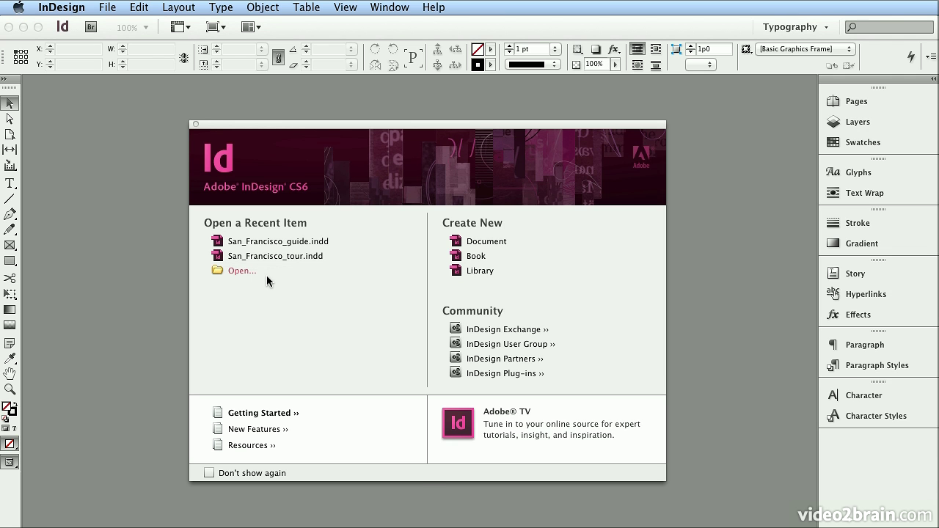
left_click_drag(589, 125, 342, 126)
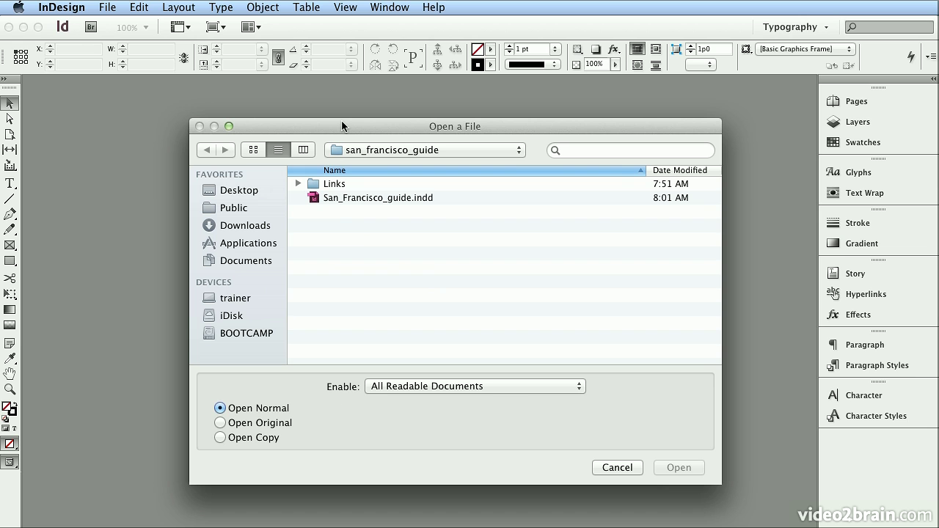
double_click(367, 197)
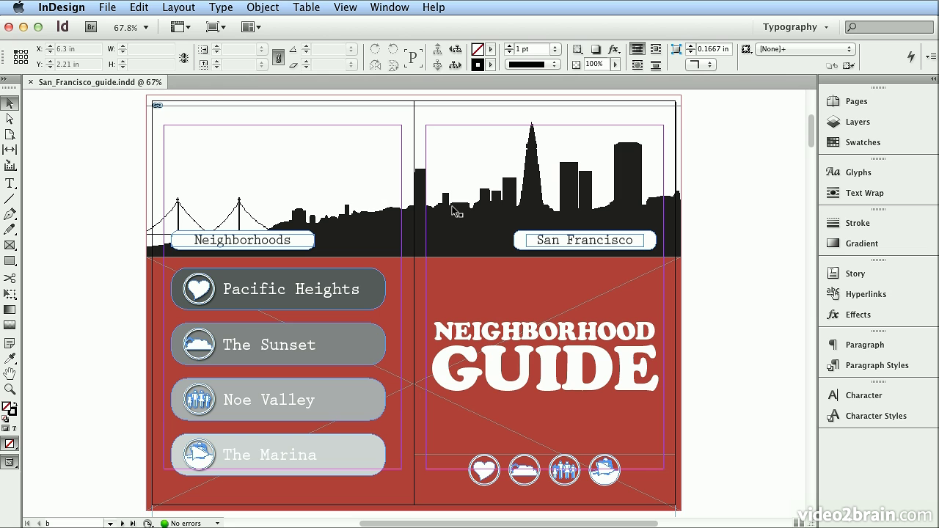
Look over the document's spreads in the Pages panel and collapse it again.
left_click(872, 104)
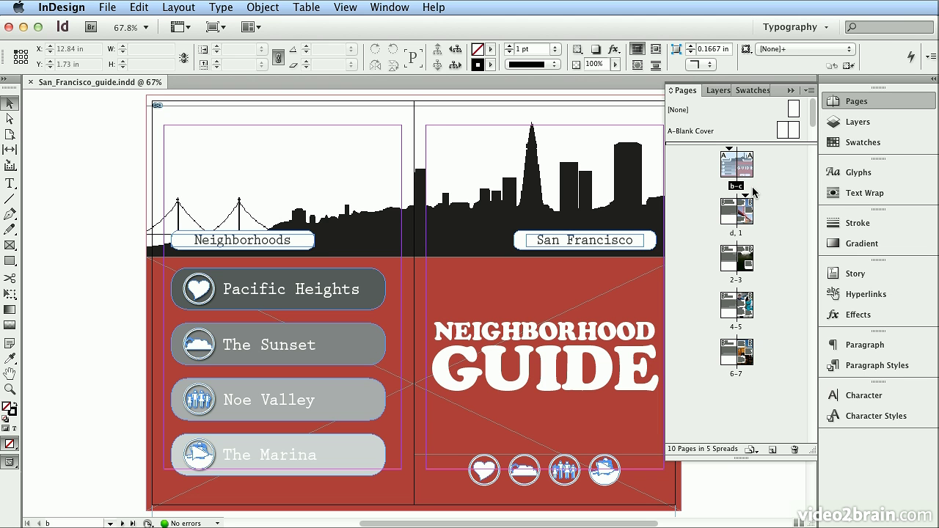
left_click(878, 102)
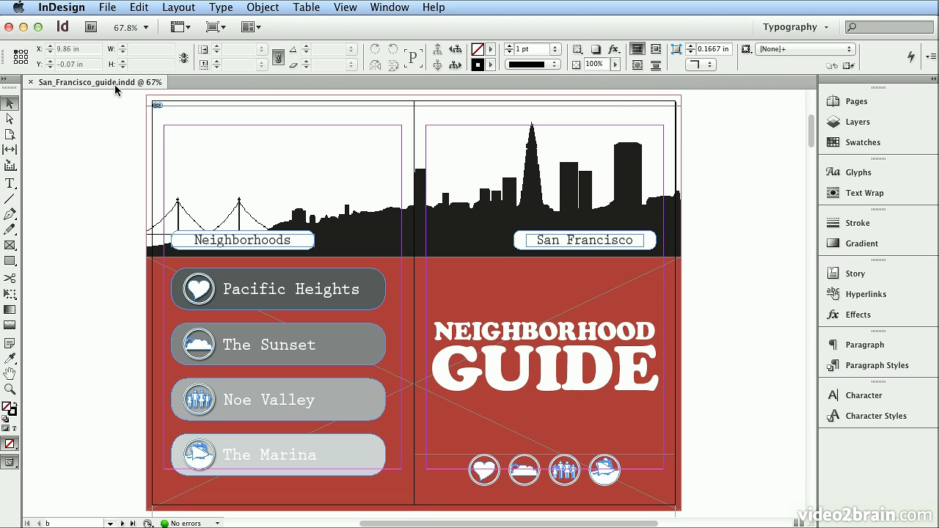
Expand the Tools panel to two columns, and preview the cover spread before restoring Normal view.
left_click(5, 82)
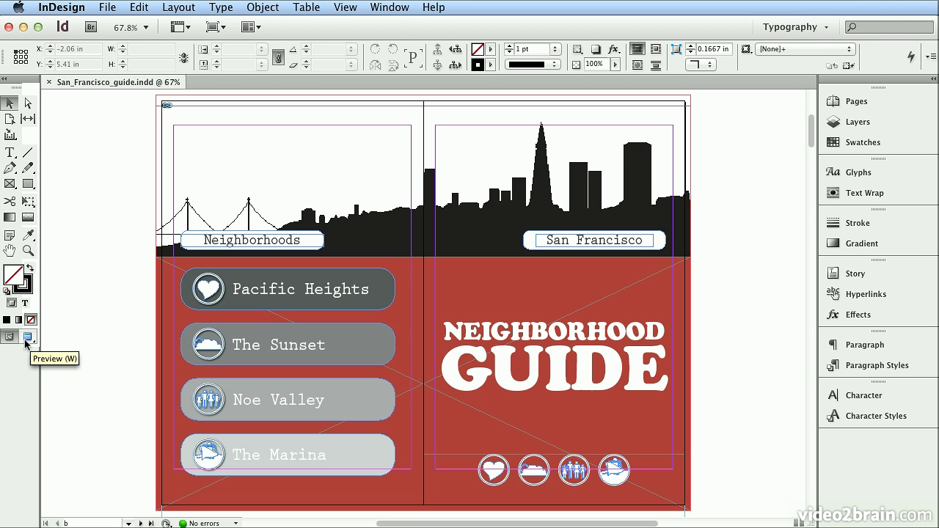
left_click(27, 337)
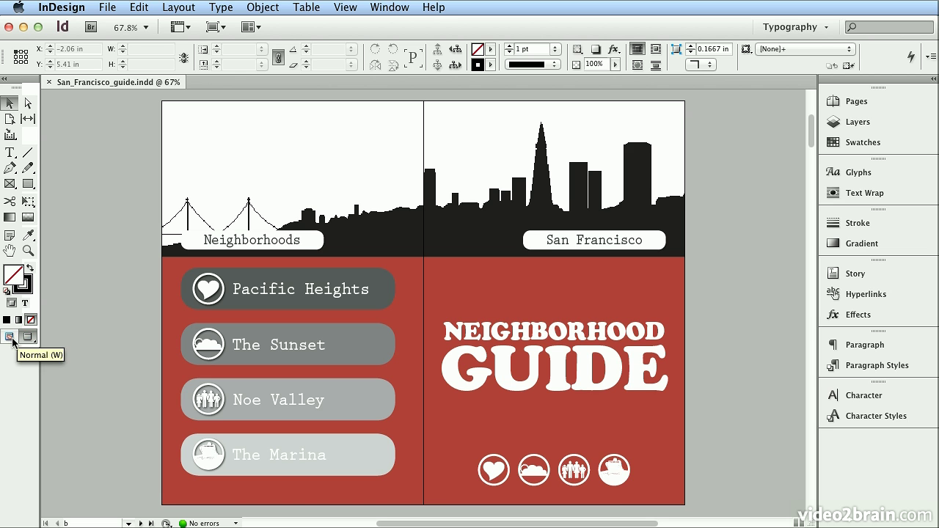
left_click(11, 339)
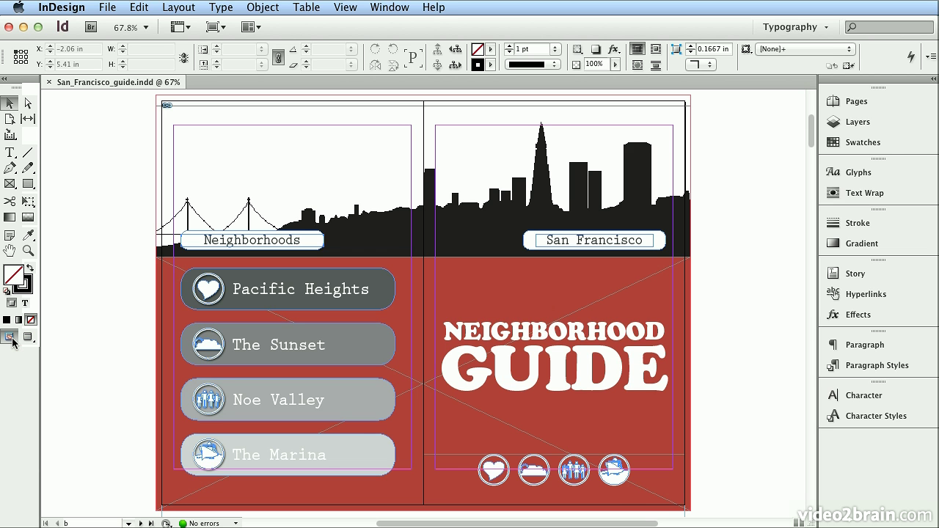
Select the frame behind the Neighborhood Guide title and the skyline image to compare their control options.
left_click(578, 404)
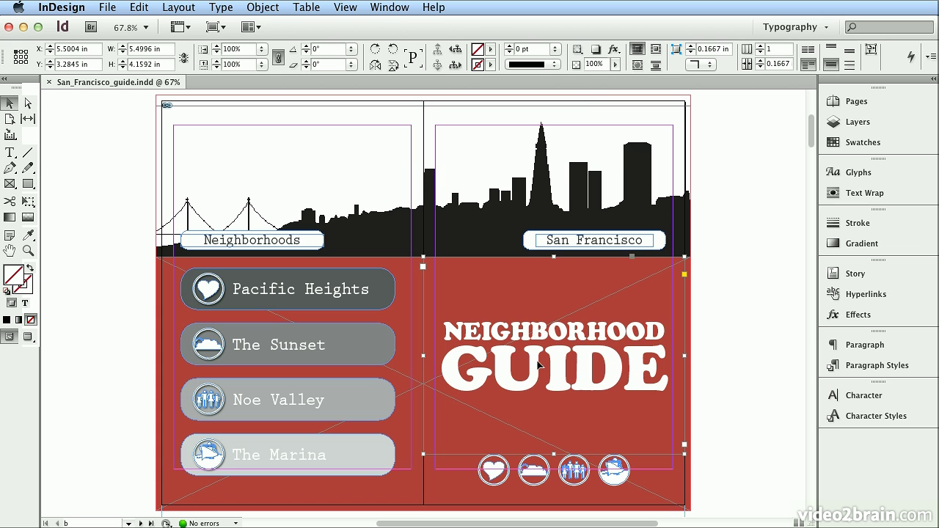
left_click(473, 229)
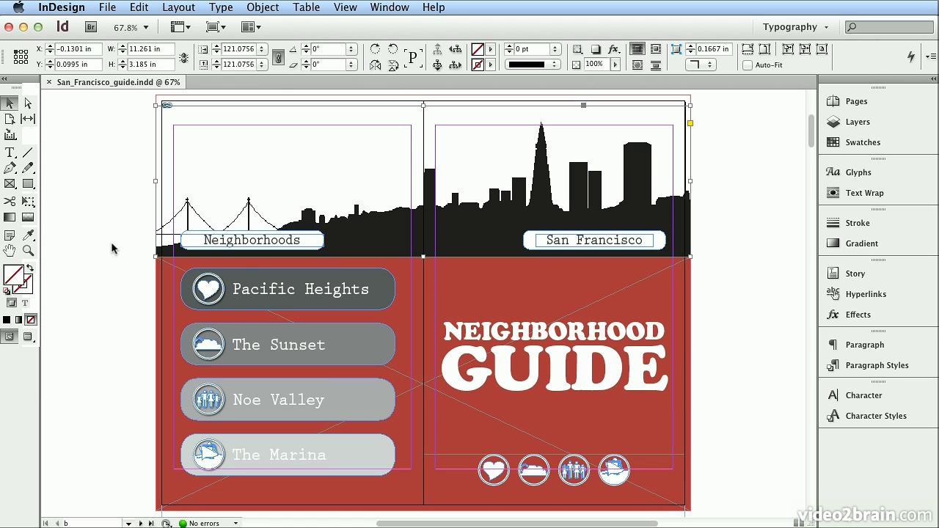
Create a new one-page Letter print document using the default preset, with facing pages and 3p0 margins.
left_click(109, 7)
mouse_move(117, 32)
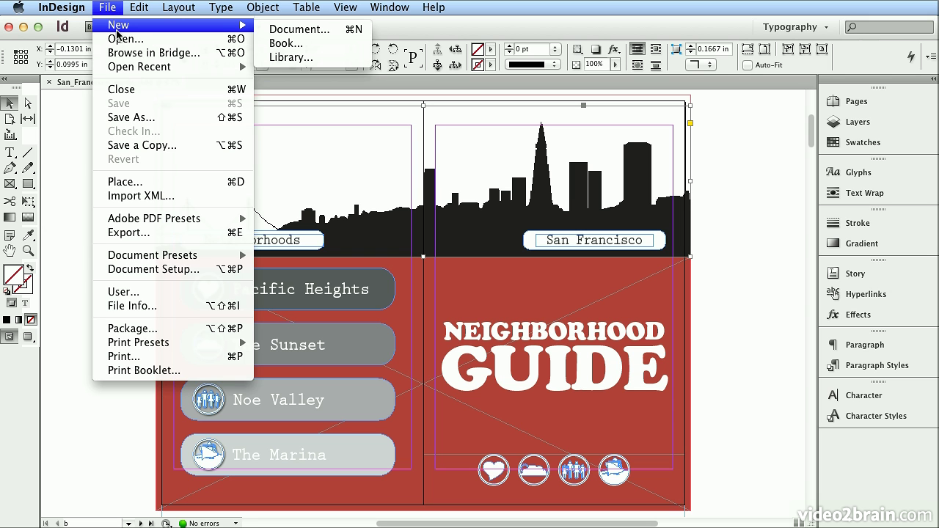
left_click(320, 31)
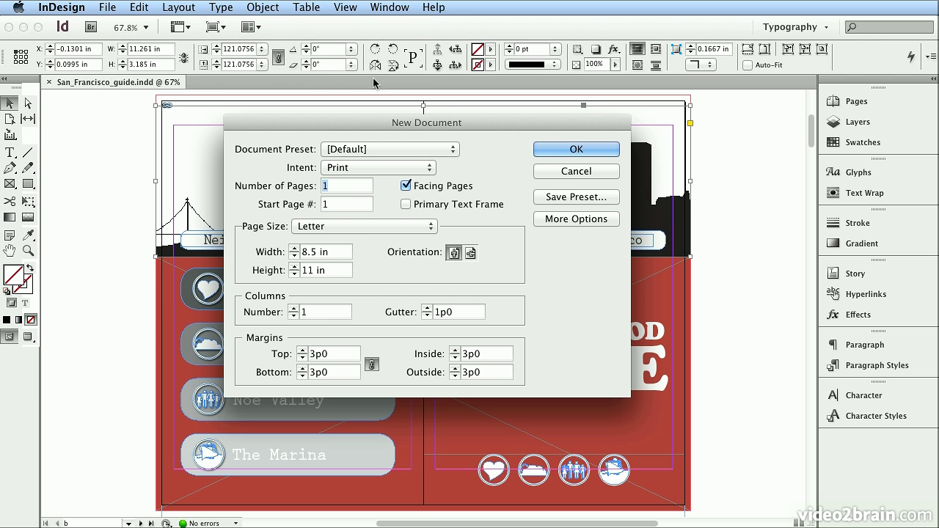
left_click(575, 150)
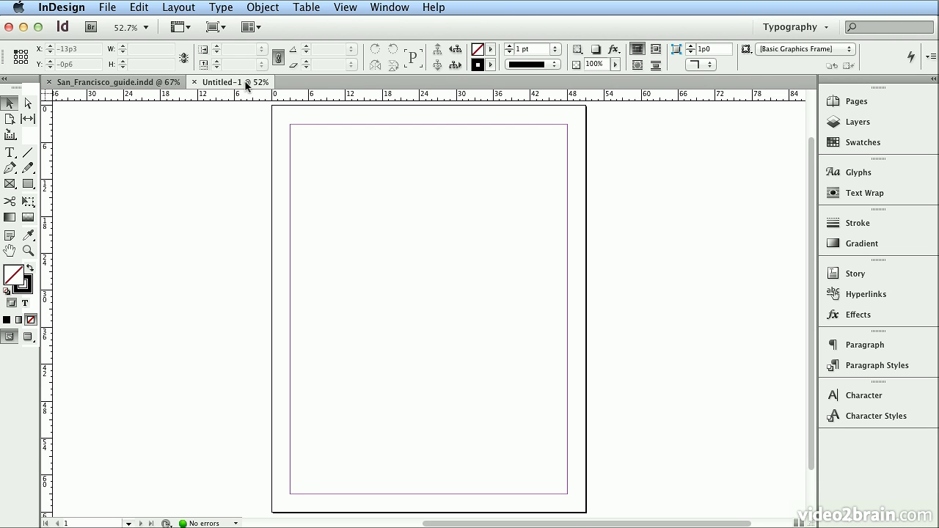
Switch to the San_Francisco_guide.indd document and back to the new untitled document.
left_click(89, 82)
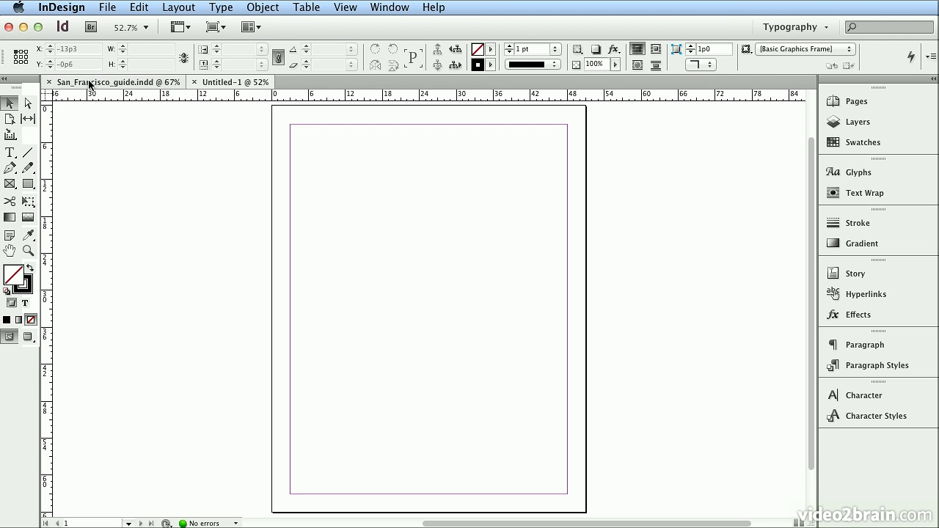
left_click(233, 82)
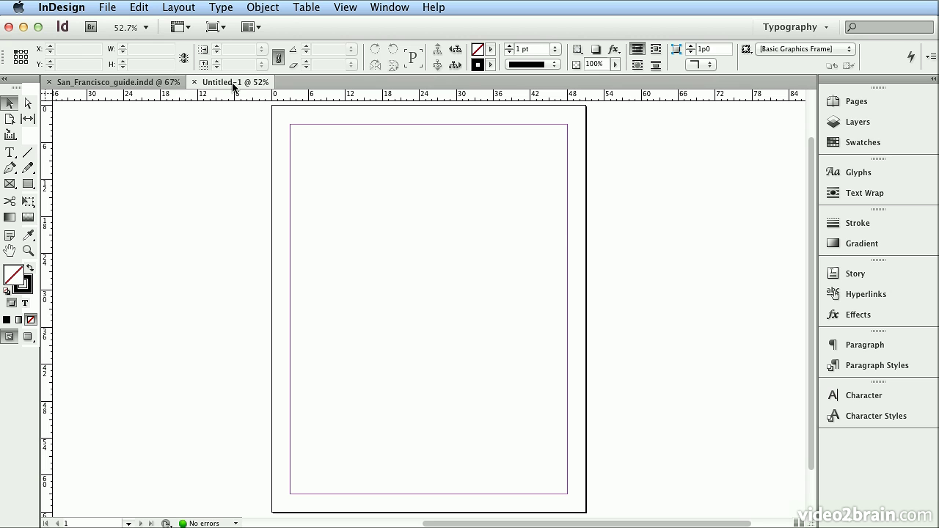
Switch between the San_Francisco_guide.indd and untitled documents, ending on San_Francisco_guide.indd.
left_click(115, 82)
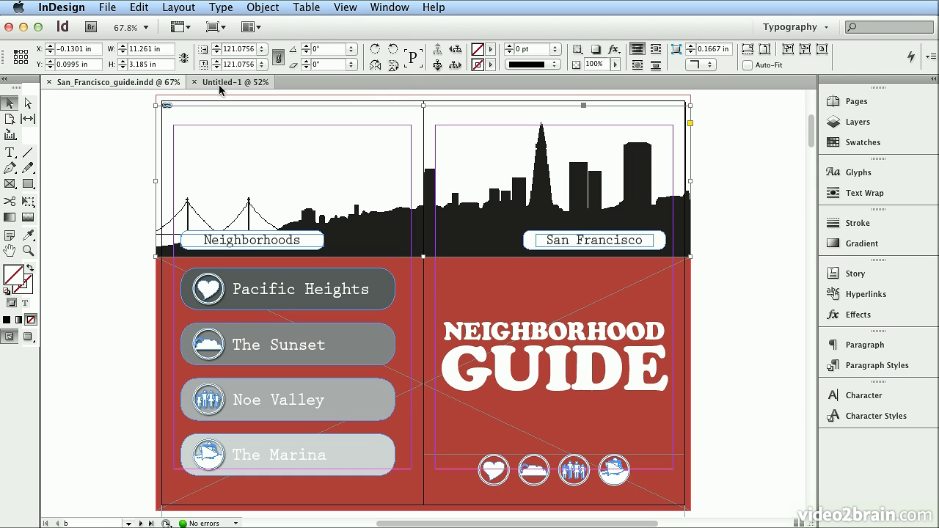
left_click(219, 83)
left_click(128, 82)
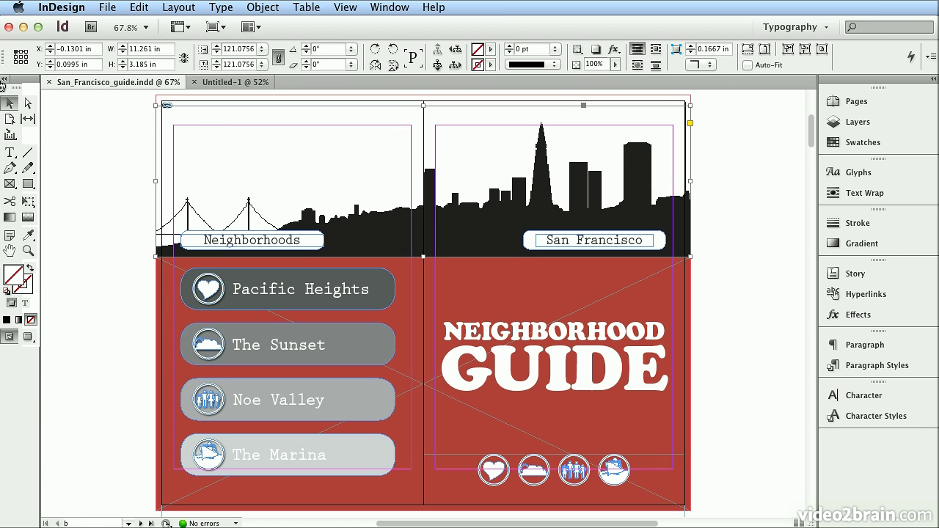
Return the Tools panel to a single column, and narrow the collapsed panel dock after briefly expanding its panels.
left_click(2, 81)
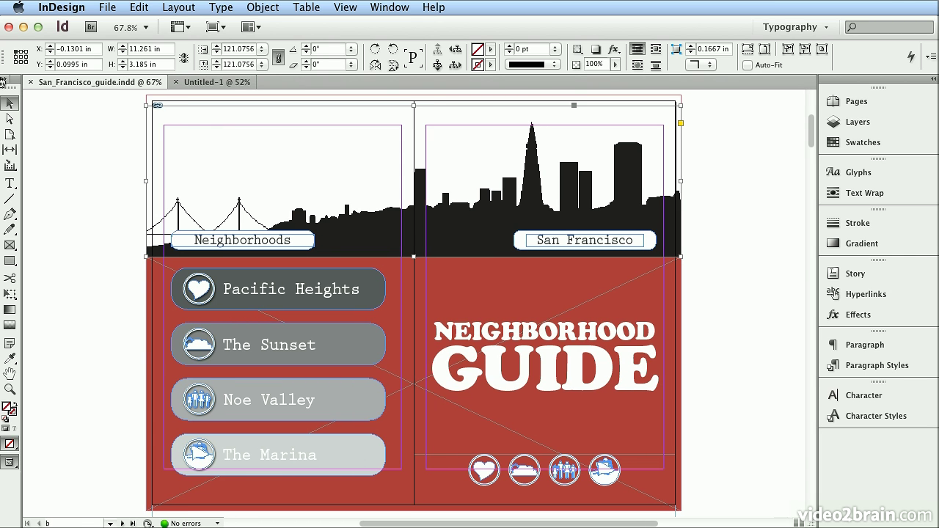
left_click(933, 82)
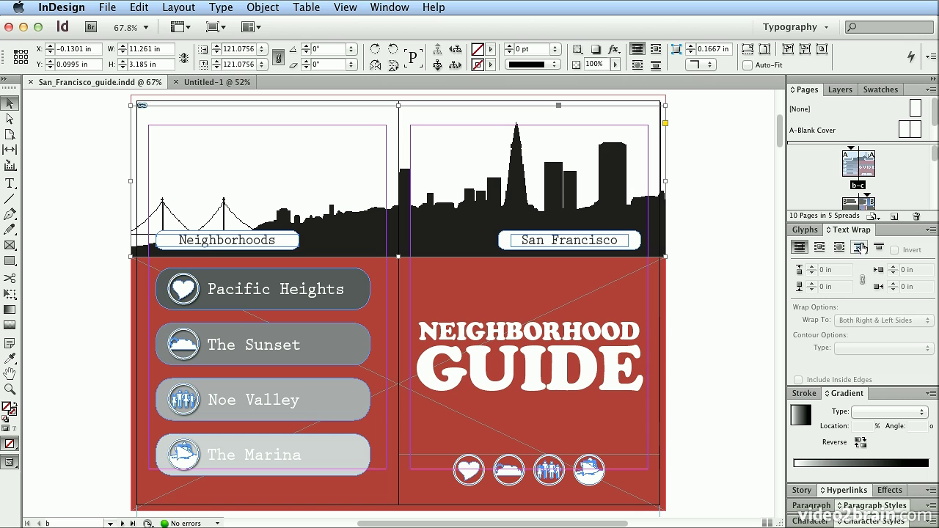
left_click(934, 81)
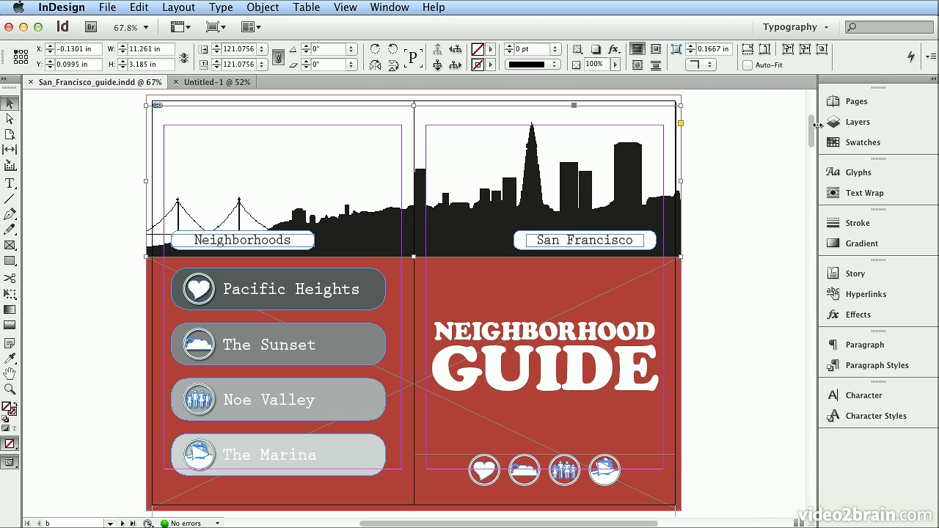
left_click_drag(822, 125, 850, 136)
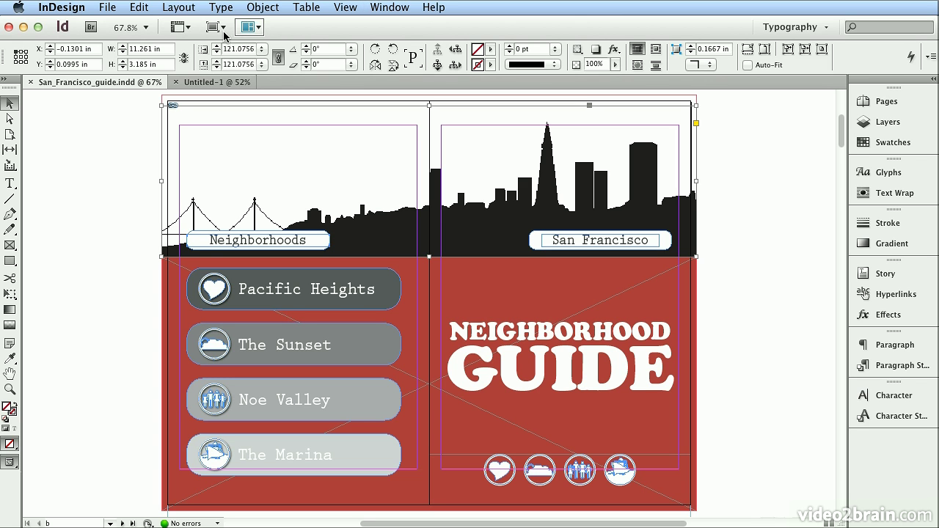
Look through the available workspaces while keeping the Typography workspace.
left_click(792, 27)
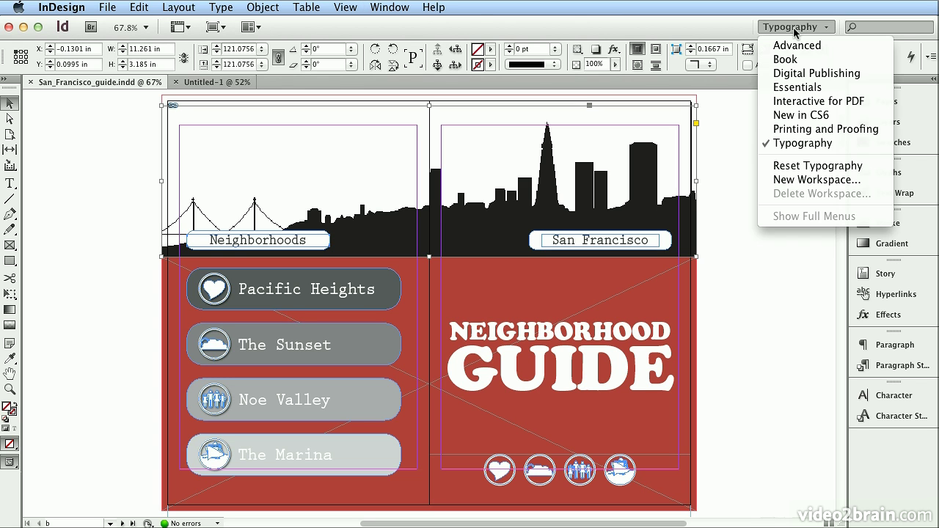
left_click(794, 29)
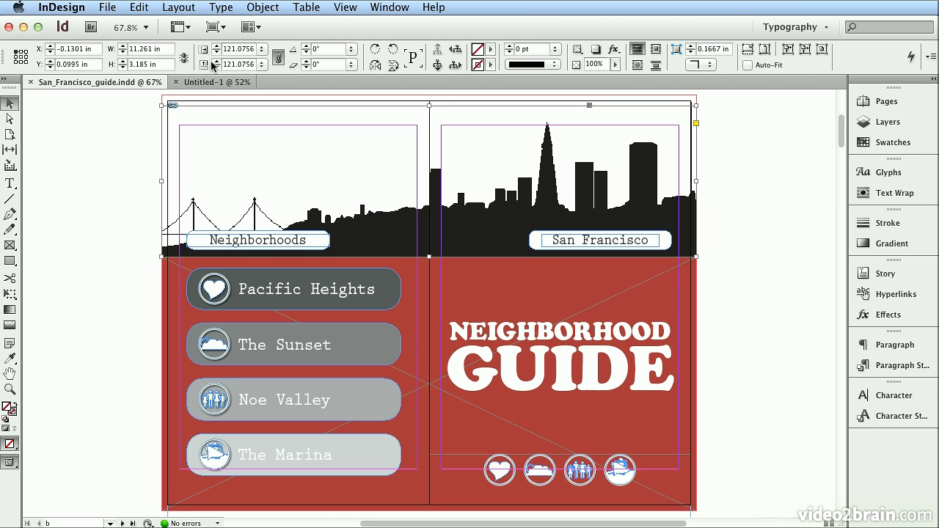
Enter the Pacific Heights text, return to selecting its frame, and briefly view the frame's color in the Swatches panel.
double_click(284, 283)
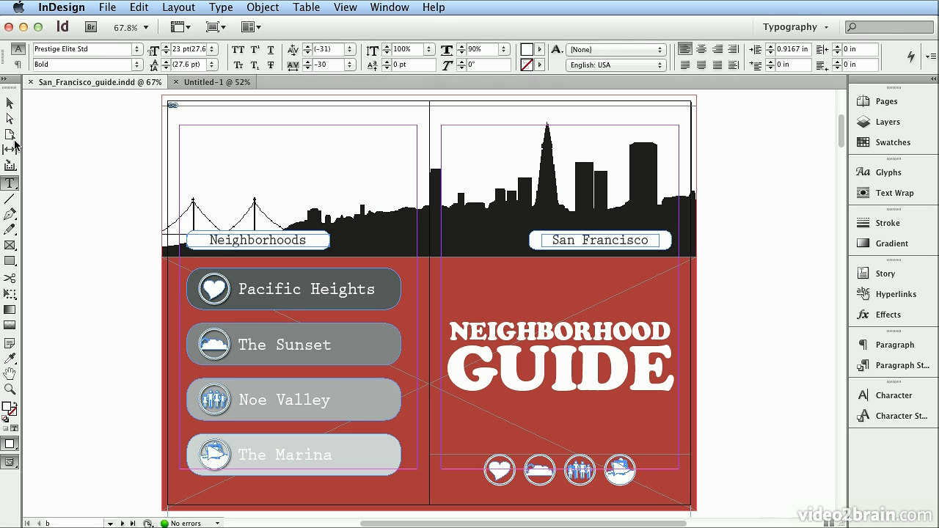
left_click(9, 105)
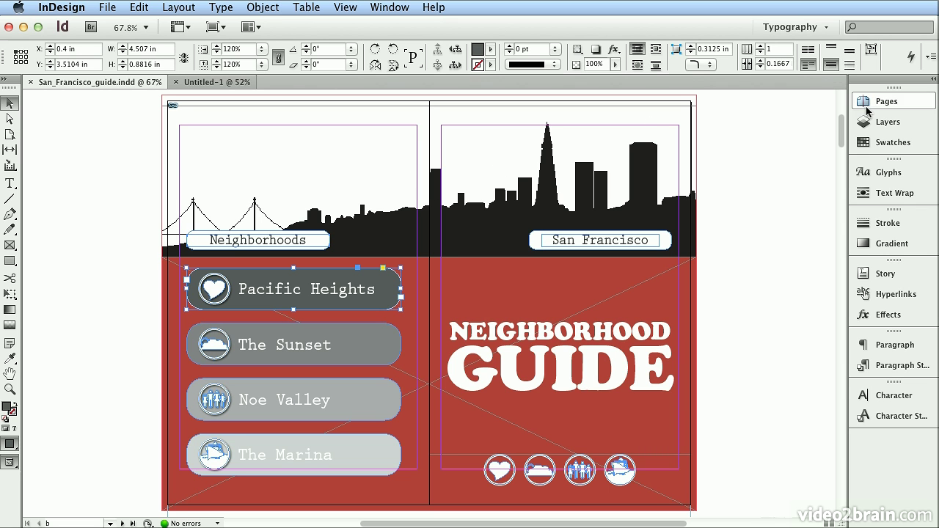
left_click(875, 144)
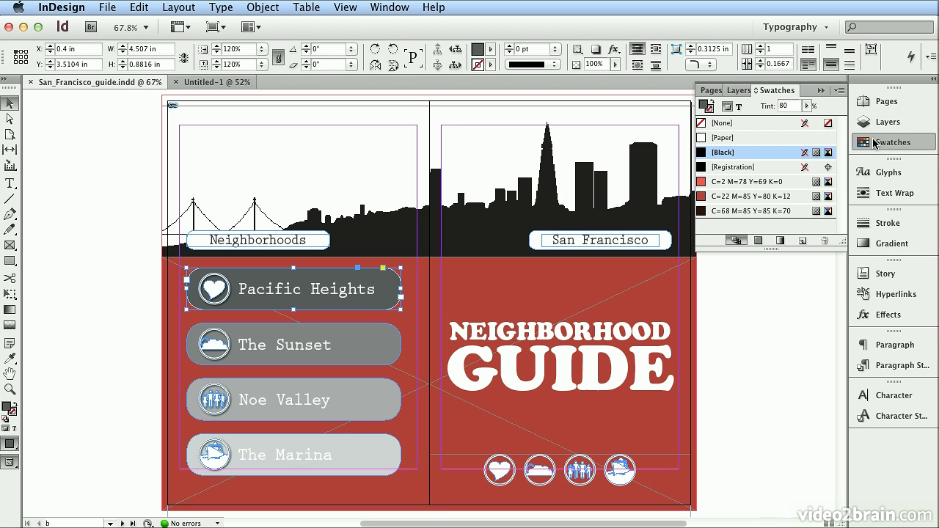
left_click(875, 144)
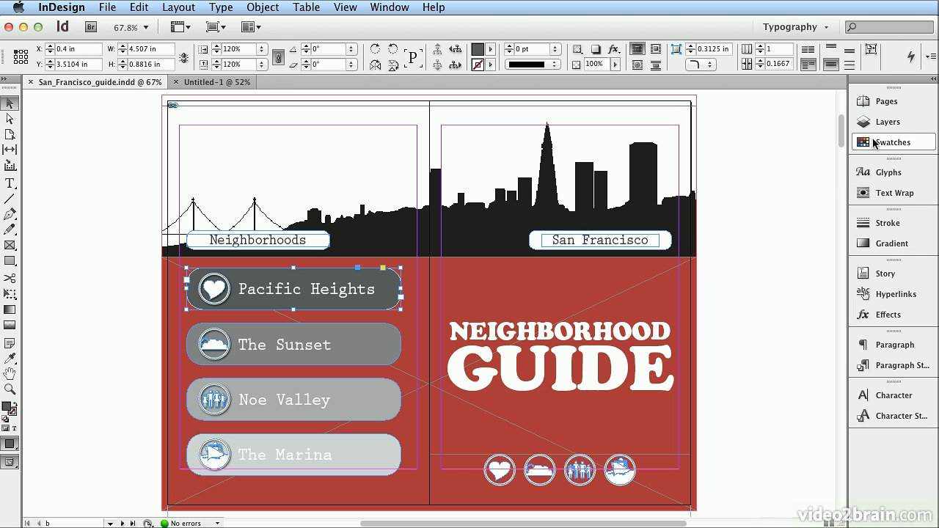